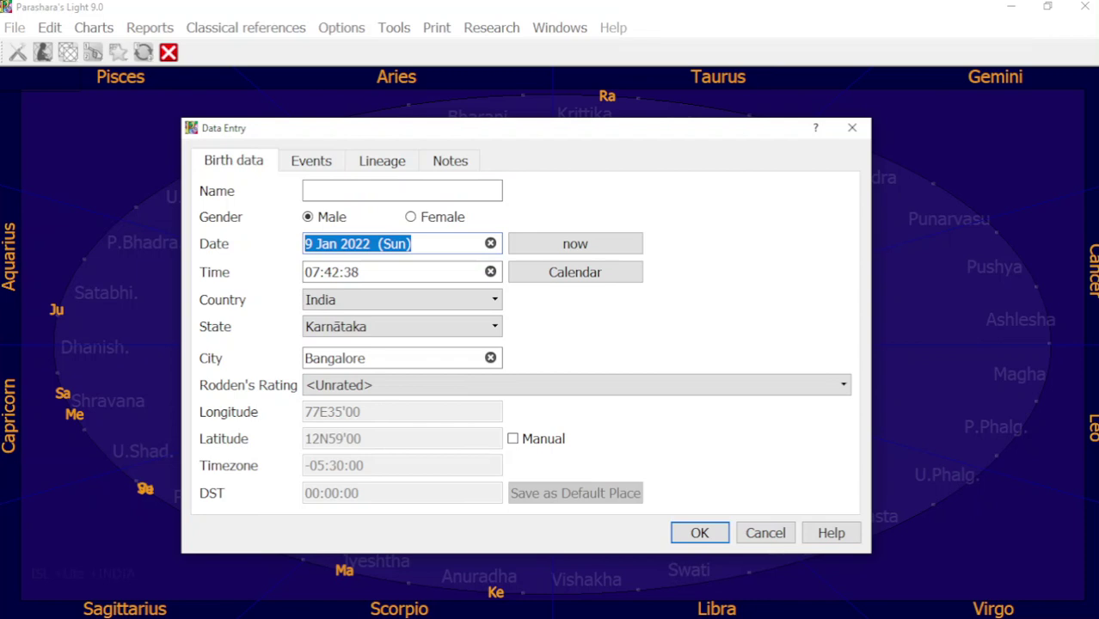
Create a Prashna chart dated 7 Jan 2022 at 17:11, keeping Bangalore, Karnātaka, India as the place
type("7")
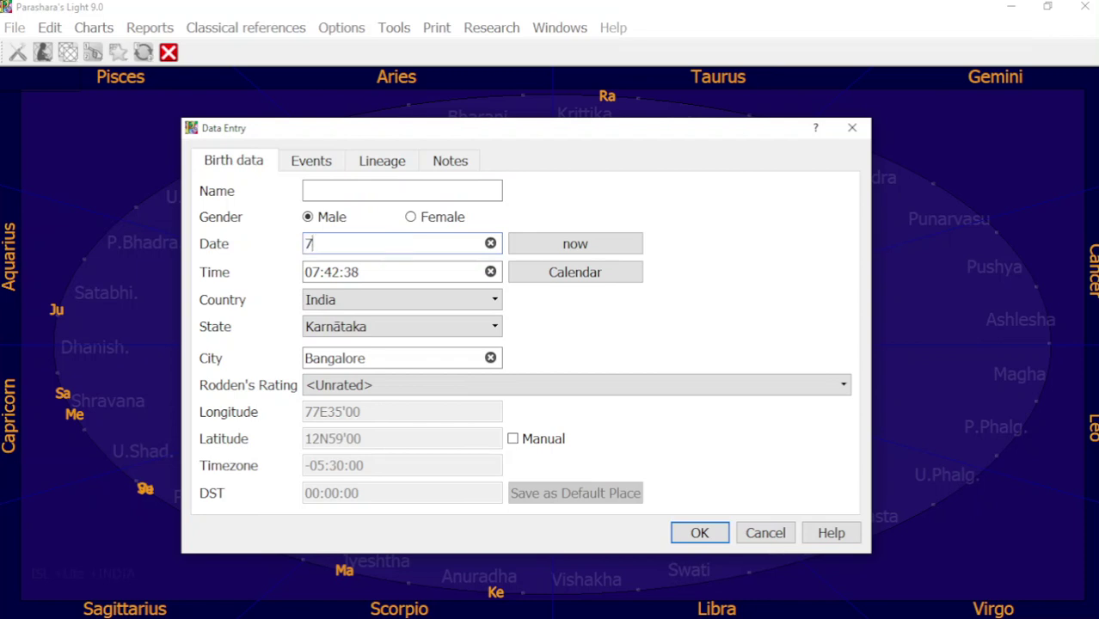
type(".1.2022")
key("Tab")
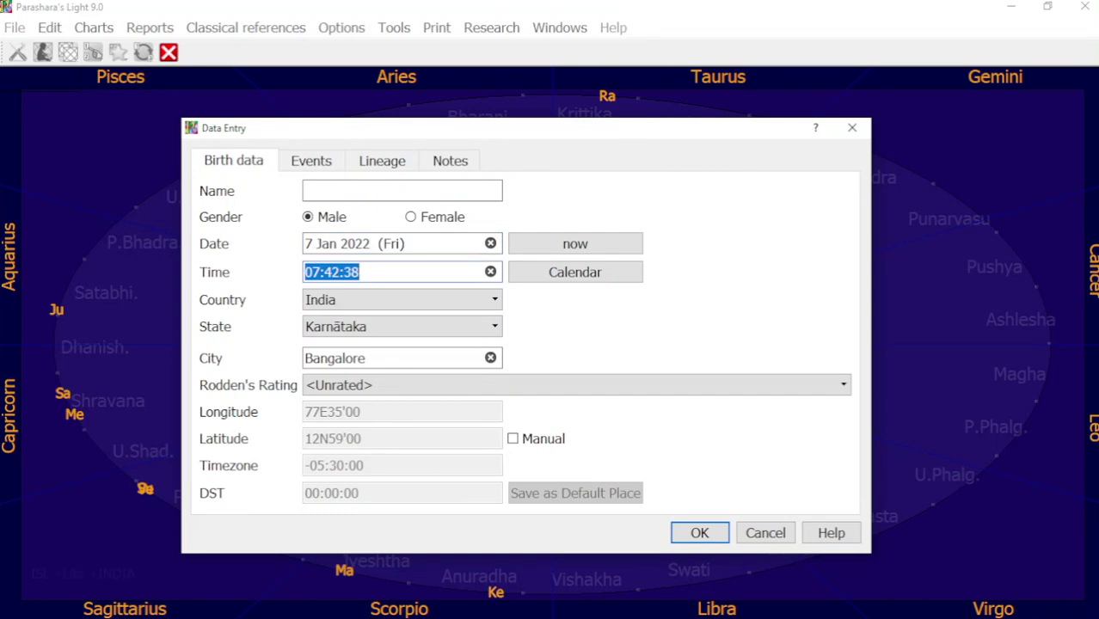
type("1")
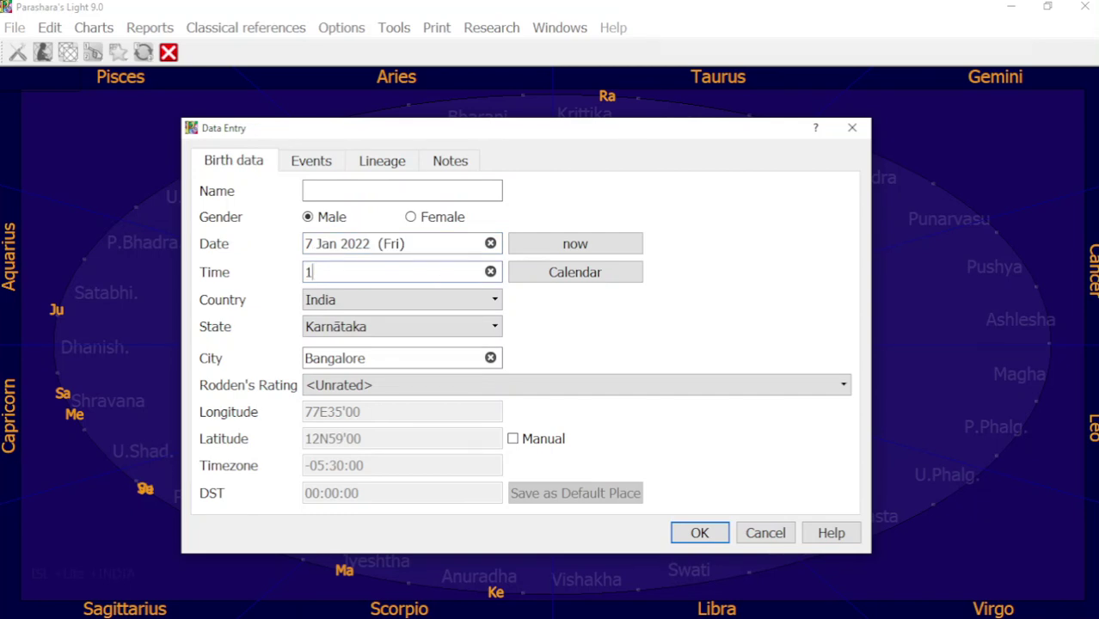
type("7.11")
key("Tab")
key("Tab")
key("Tab")
key("Tab")
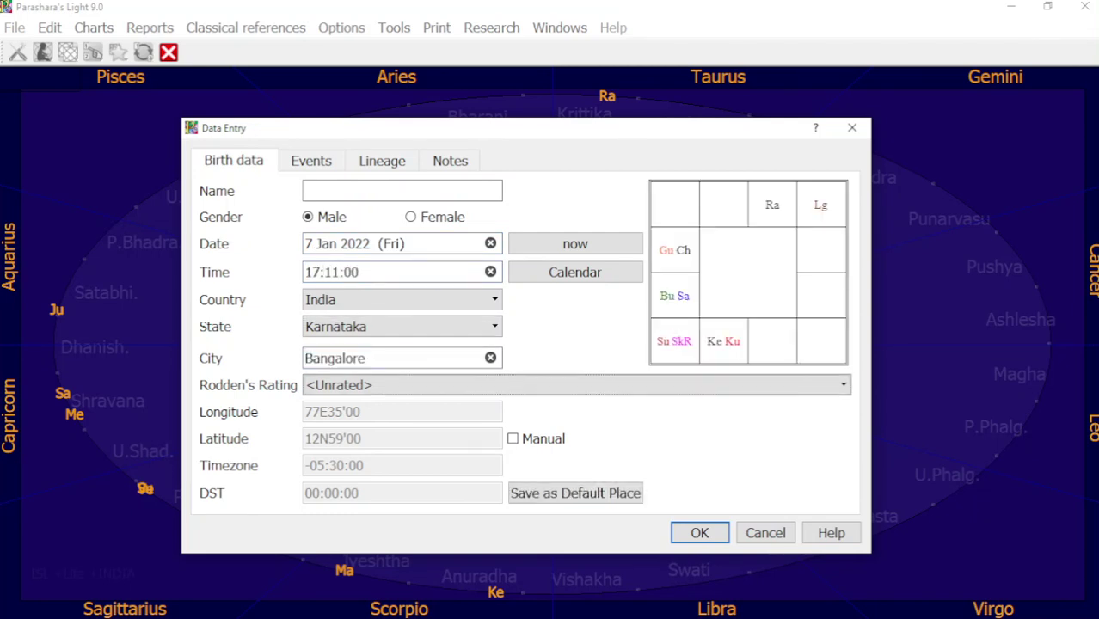
left_click(698, 534)
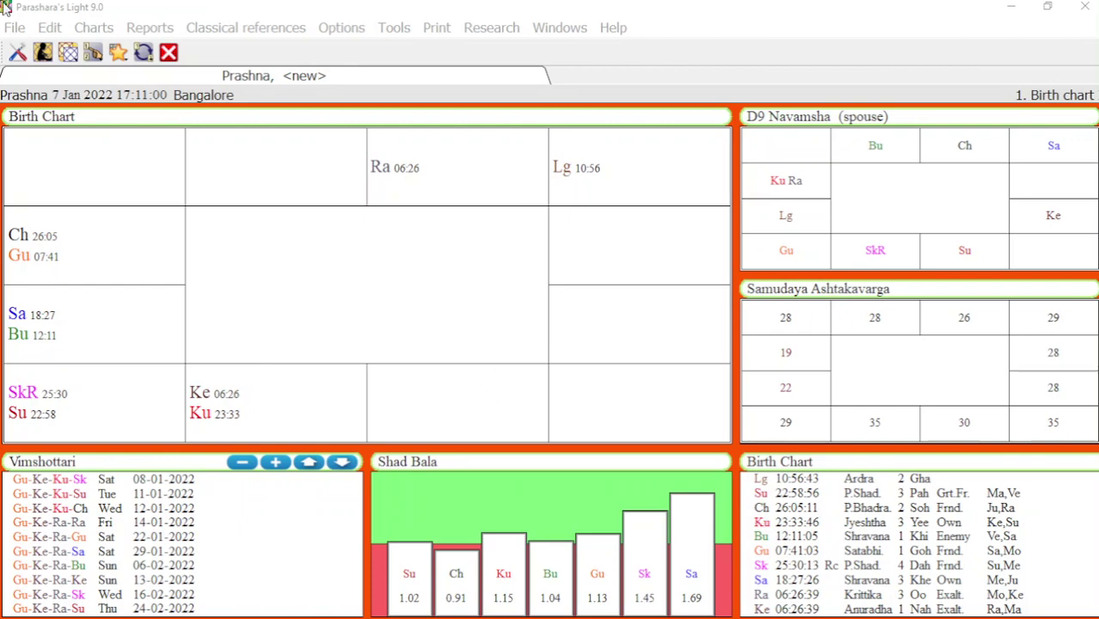
Start a second new chart, entering the person's date of birth and a birth time of 04:45
left_click(15, 27)
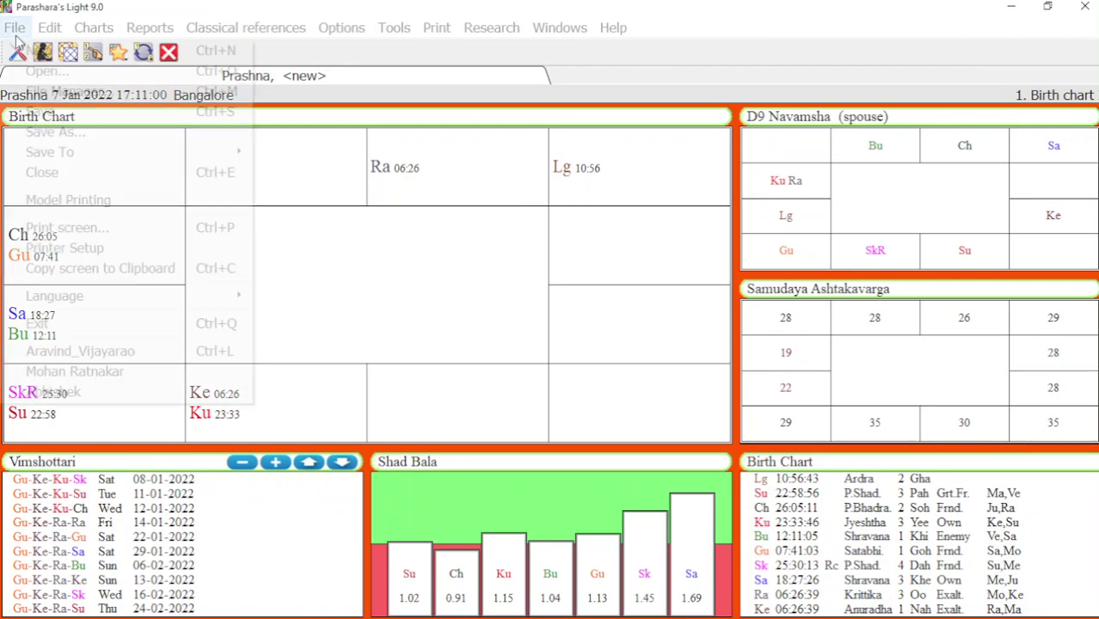
left_click(26, 47)
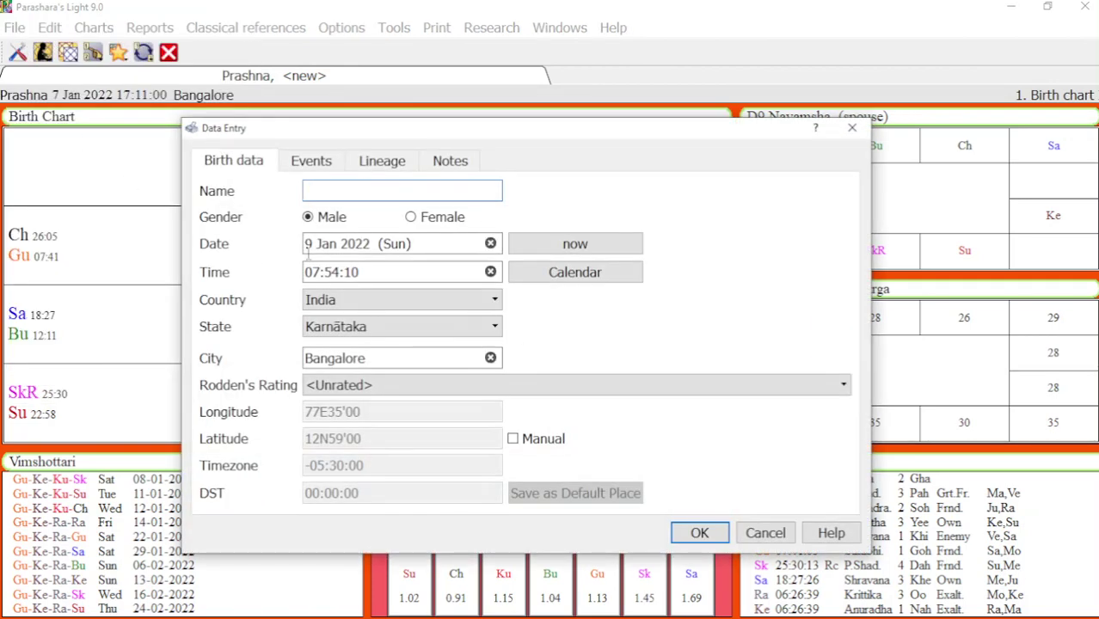
left_click_drag(428, 245, 5, 240)
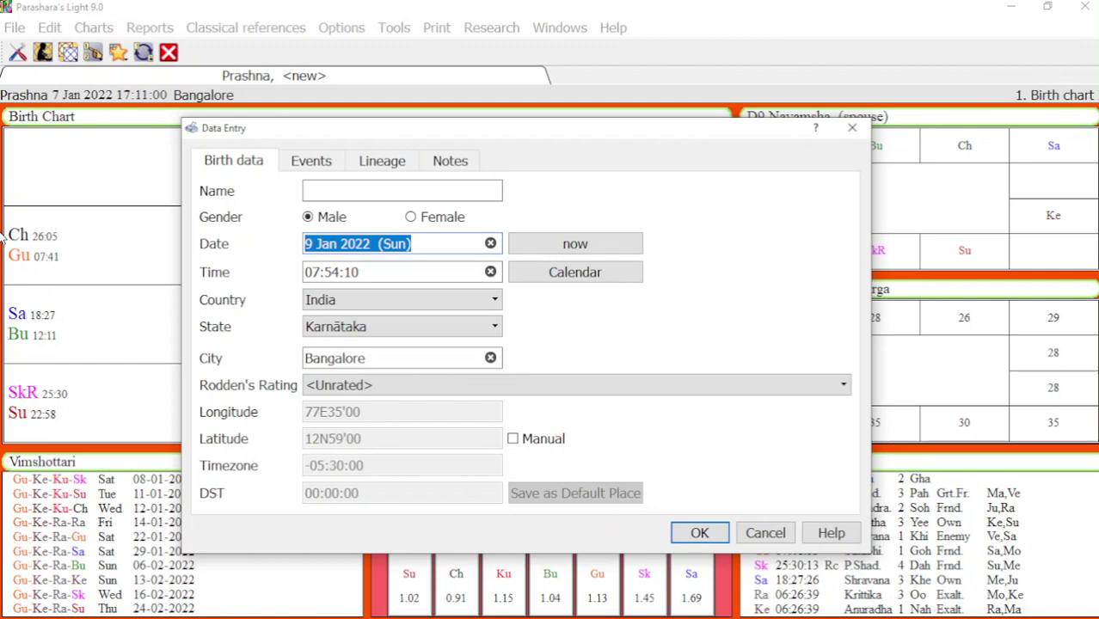
type("15.0")
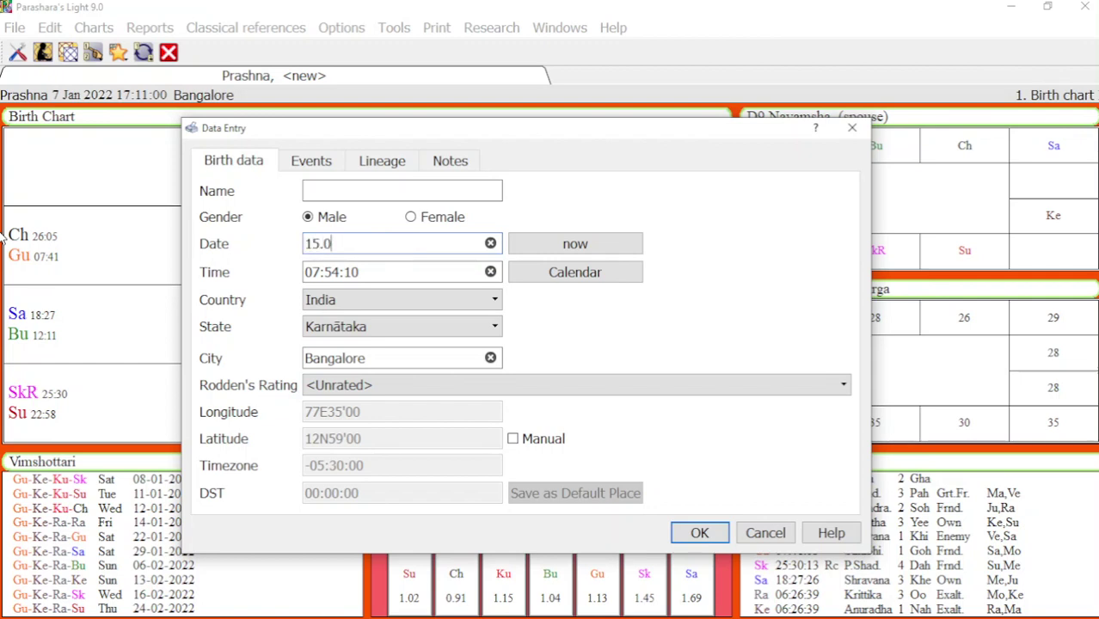
type("8.1971")
key("Tab")
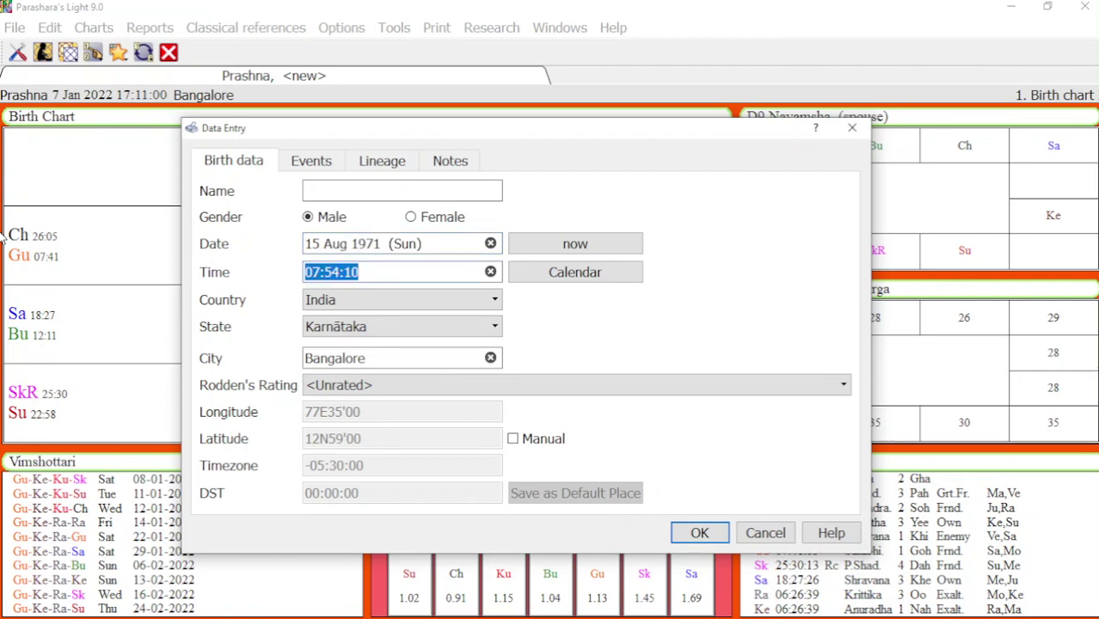
type("04:45")
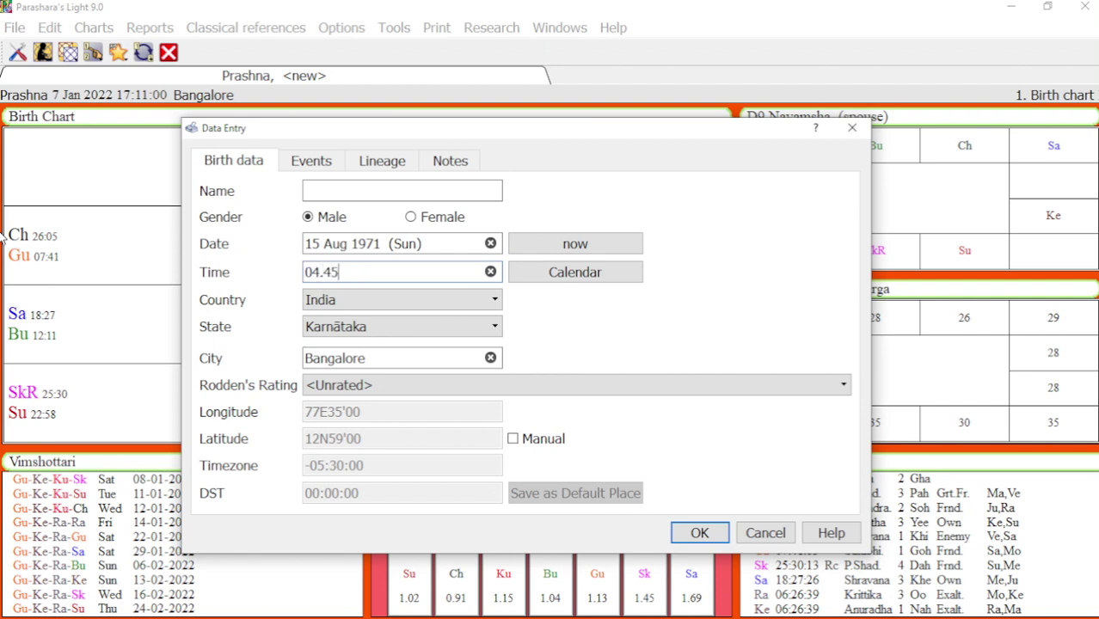
key("Tab")
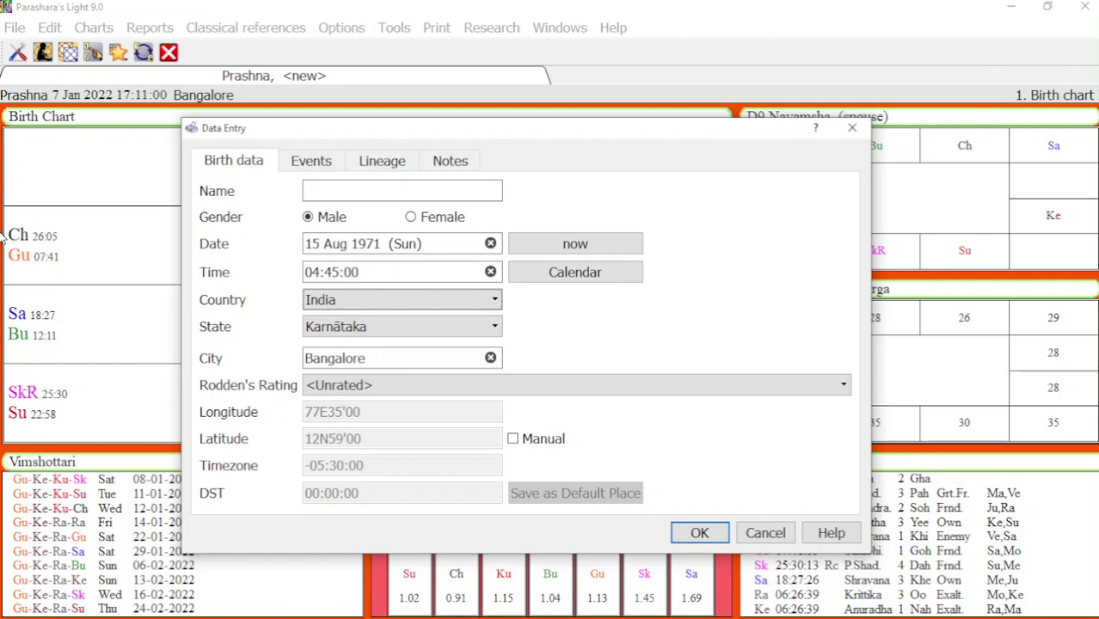
Set the birth place to Ramgarh in the state of Jharkhand and generate the chart
key("Tab")
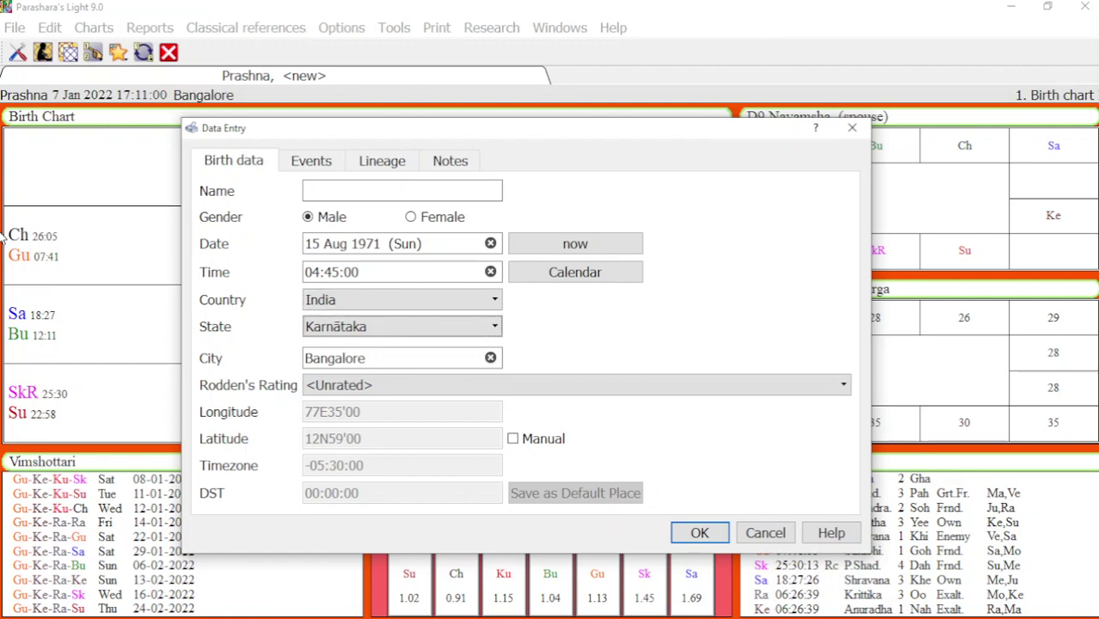
key("j")
key("h")
key("Tab")
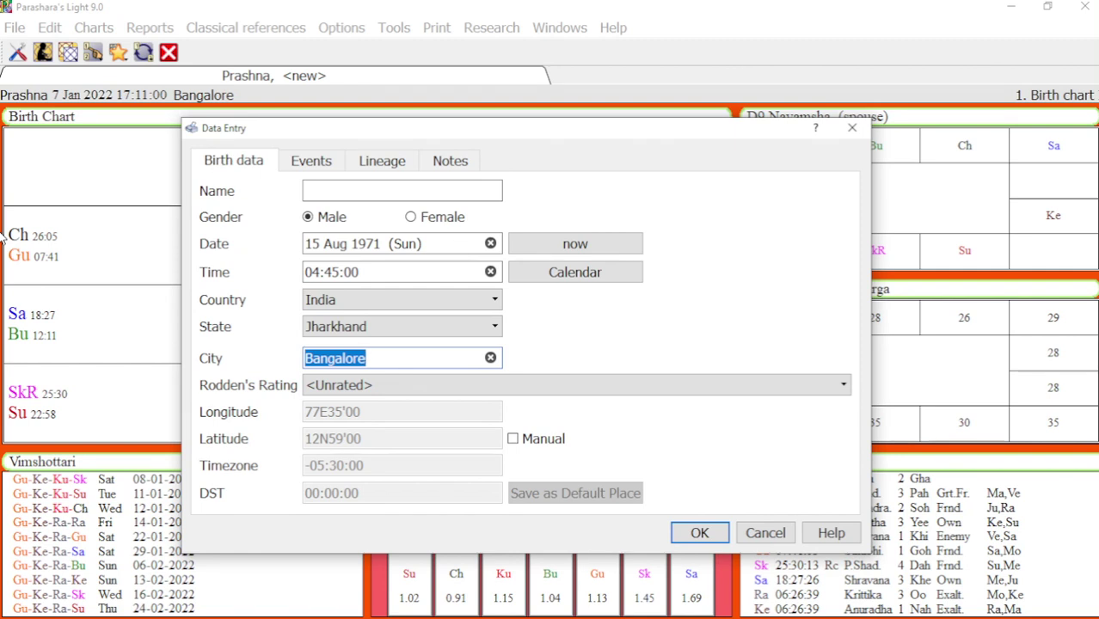
type("r")
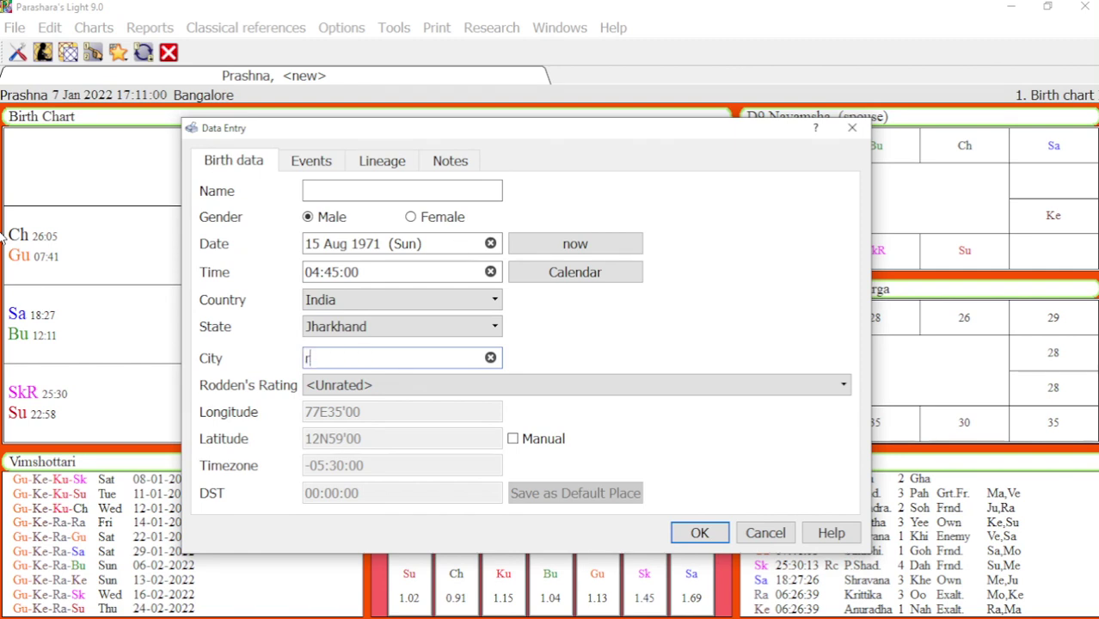
type("amgadh")
key("Return")
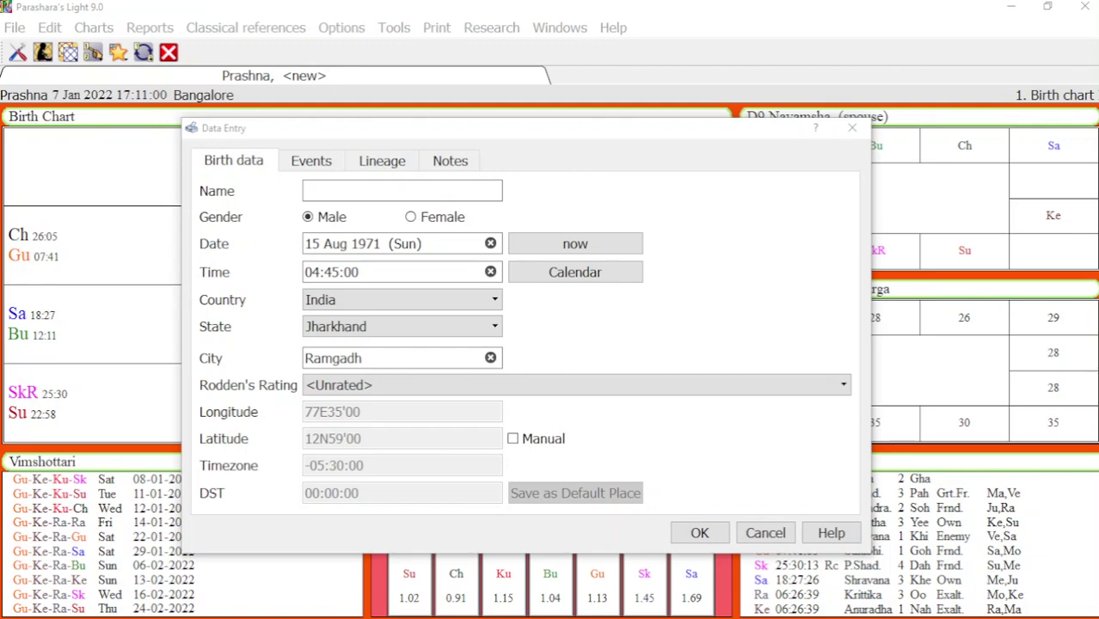
left_click(693, 534)
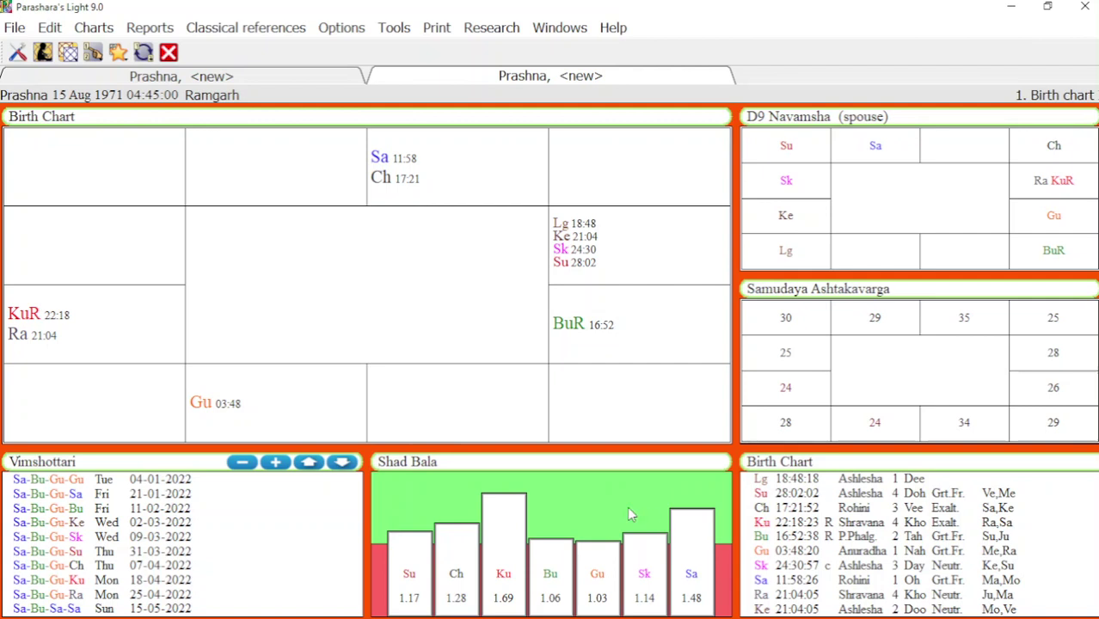
left_click(172, 83)
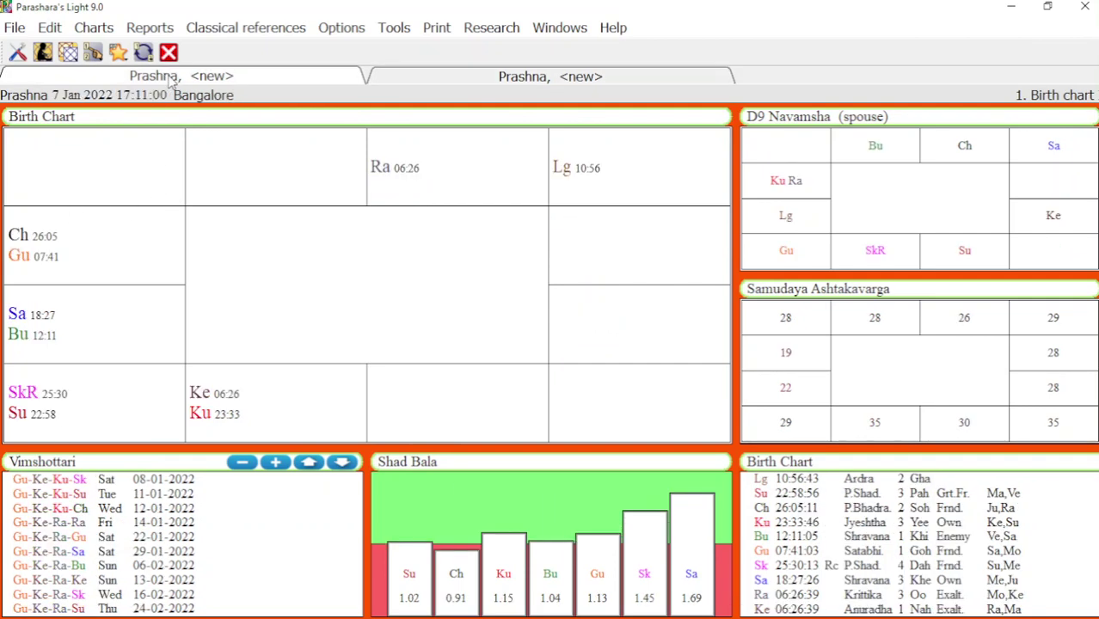
right_click(280, 84)
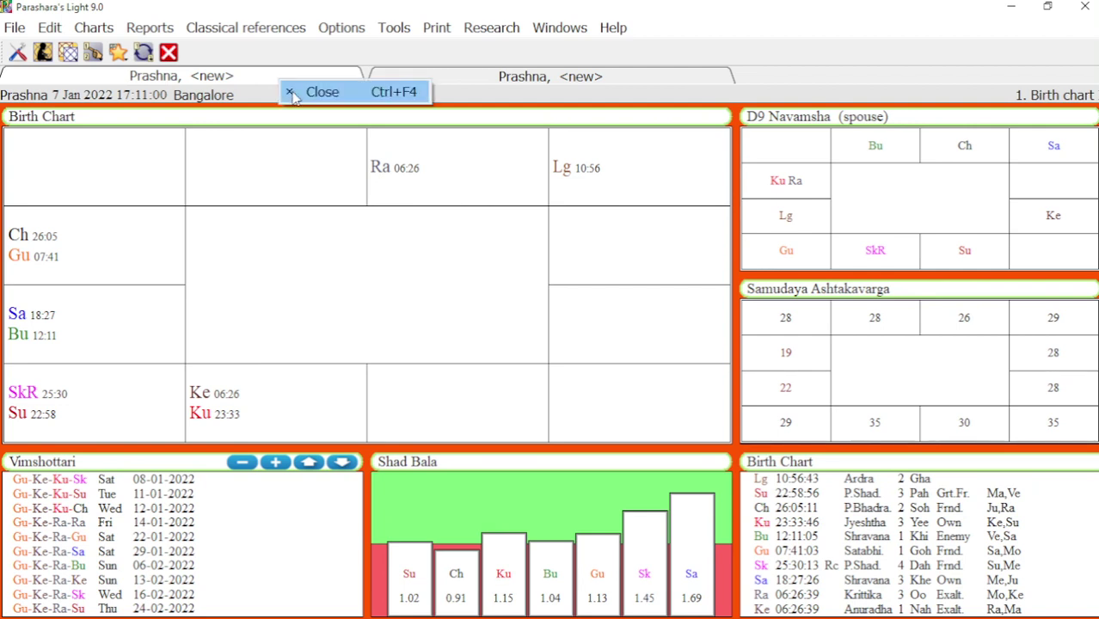
left_click(301, 91)
left_click(583, 344)
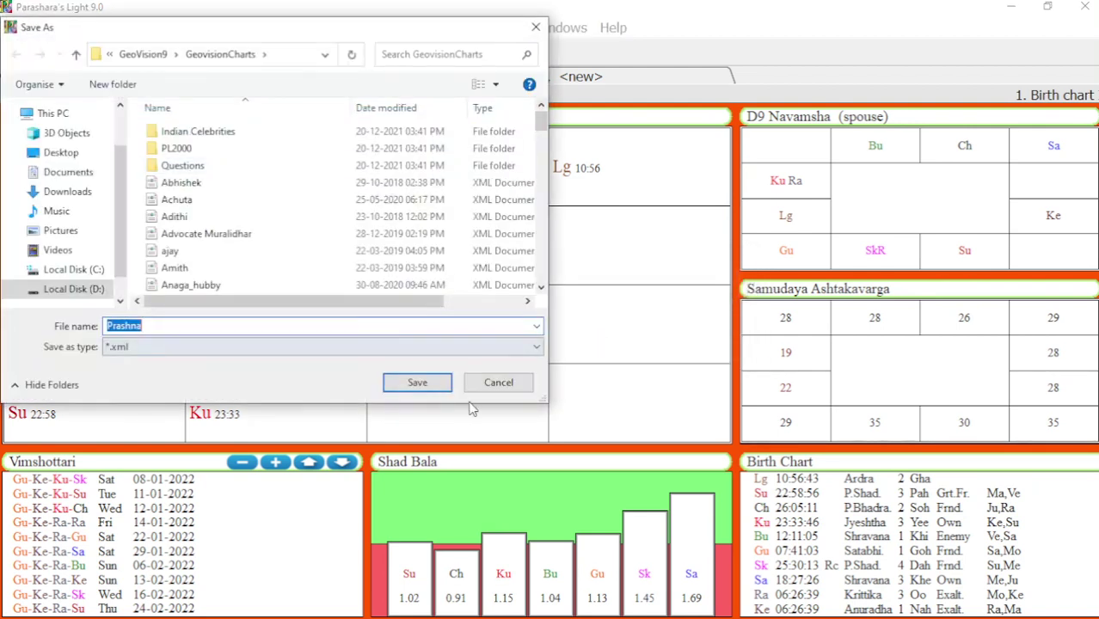
left_click(497, 386)
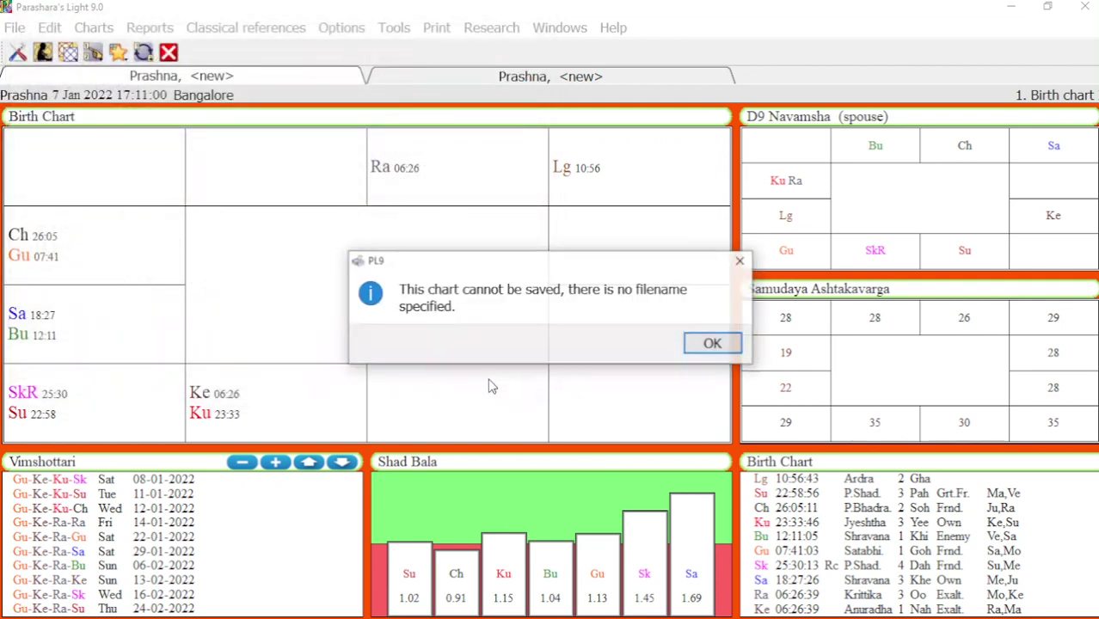
left_click(713, 343)
Close the 7 Jan 2022 Bangalore chart without saving it
right_click(261, 81)
left_click(275, 87)
left_click(648, 343)
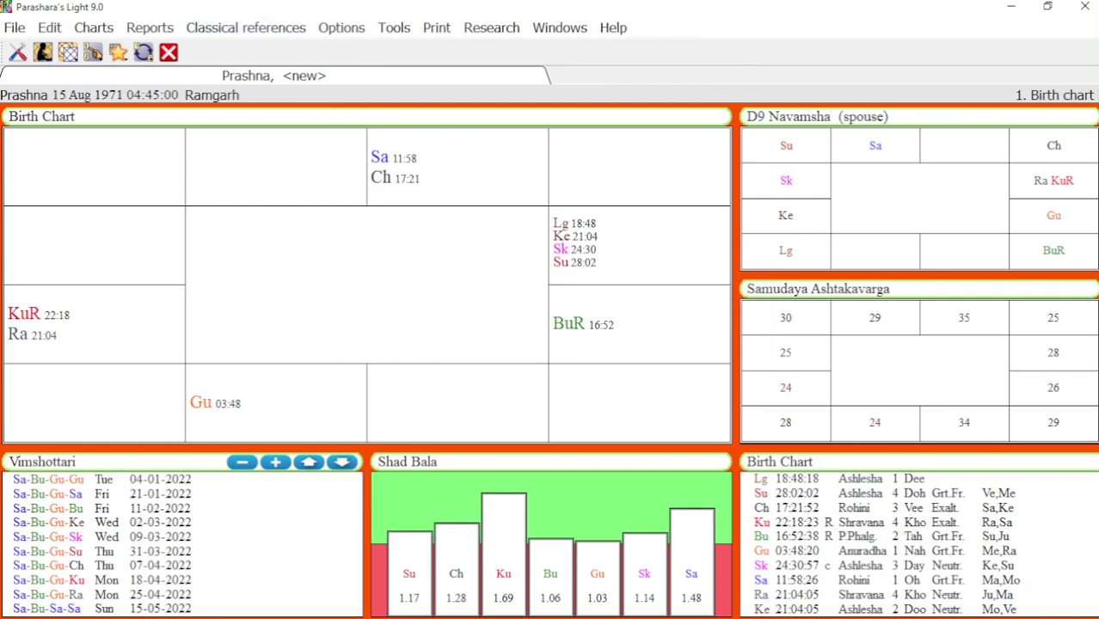
Create another new chart with the default current date and time for Bangalore
left_click(15, 28)
left_click(38, 51)
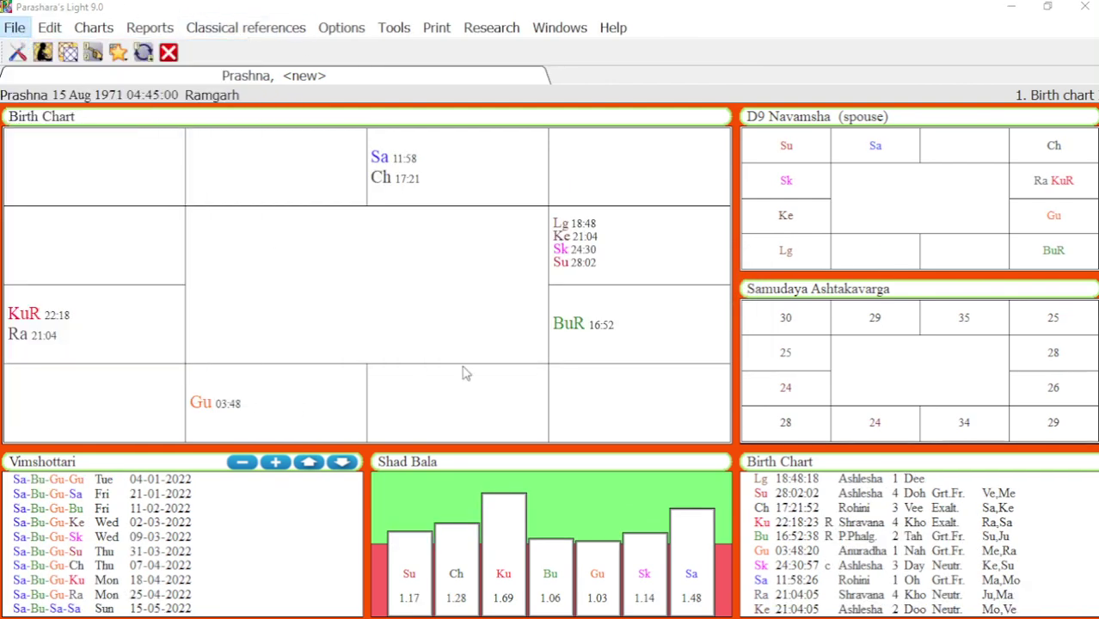
left_click(699, 531)
Arrange the two open chart windows side by side for comparison
left_click(559, 28)
left_click(575, 71)
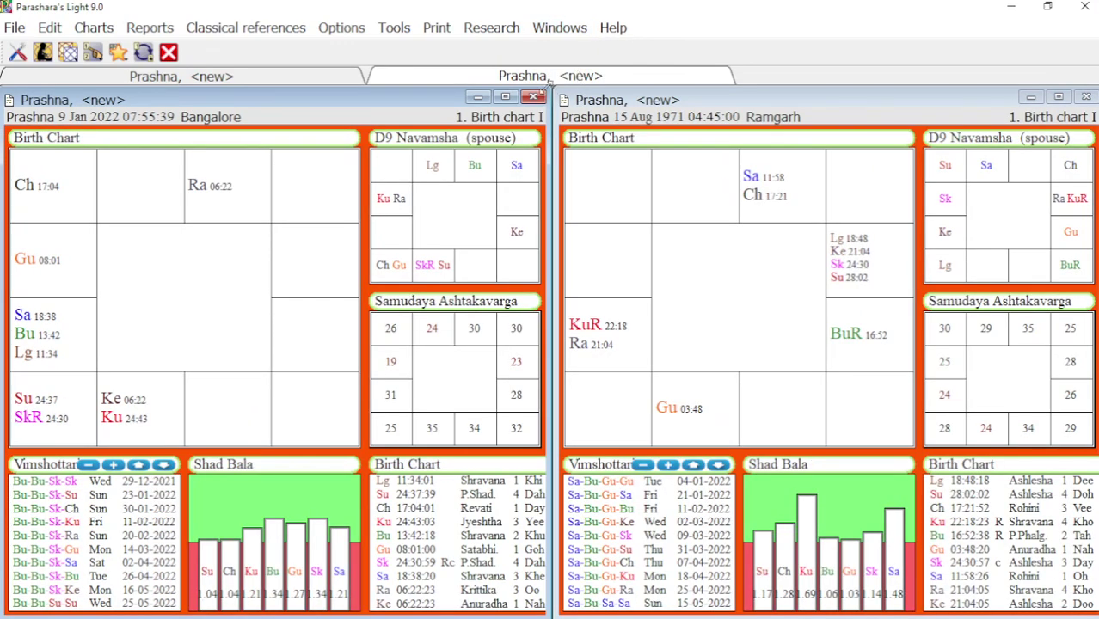
left_click(702, 100)
left_click(428, 97)
left_click(807, 107)
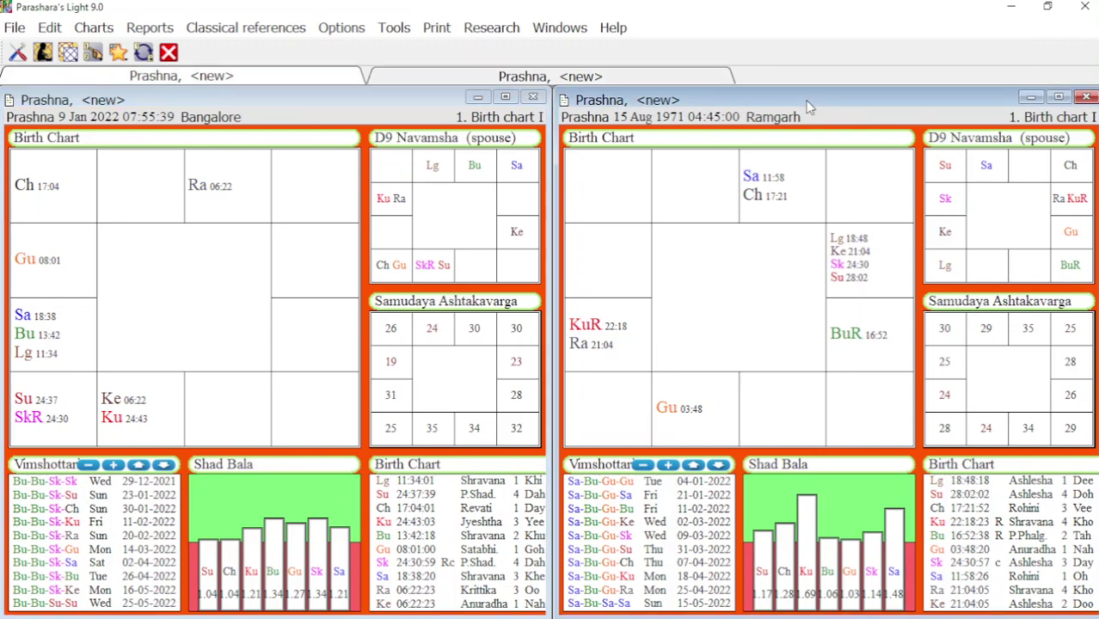
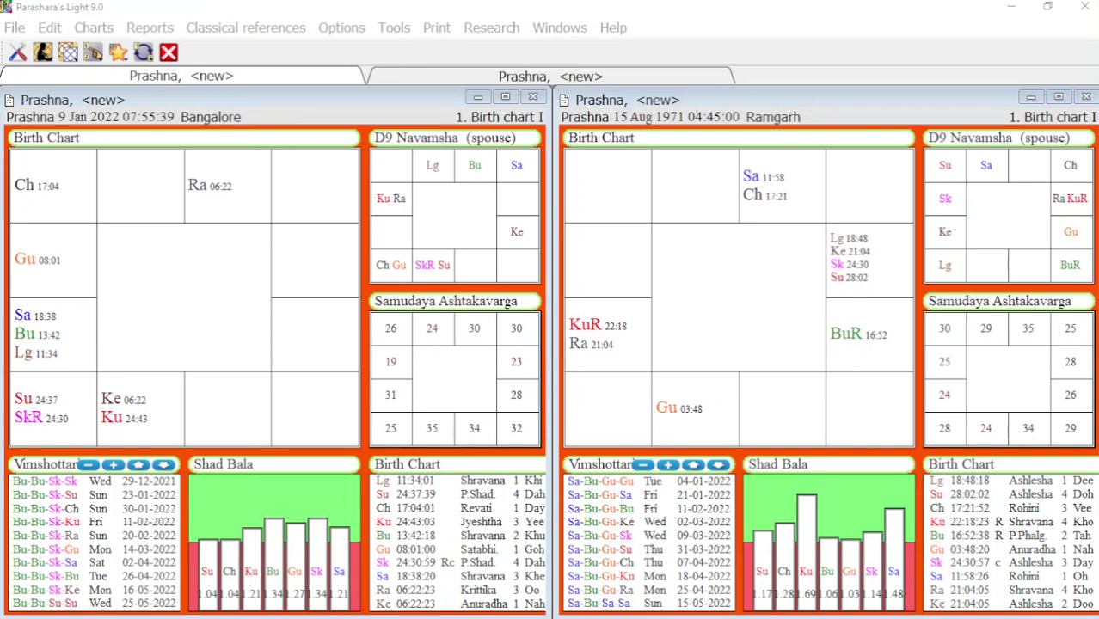
Reduce the Ramgarh chart's Vimshottari list by one sub-period level and return to the Bangalore chart
left_click(680, 28)
left_click(73, 101)
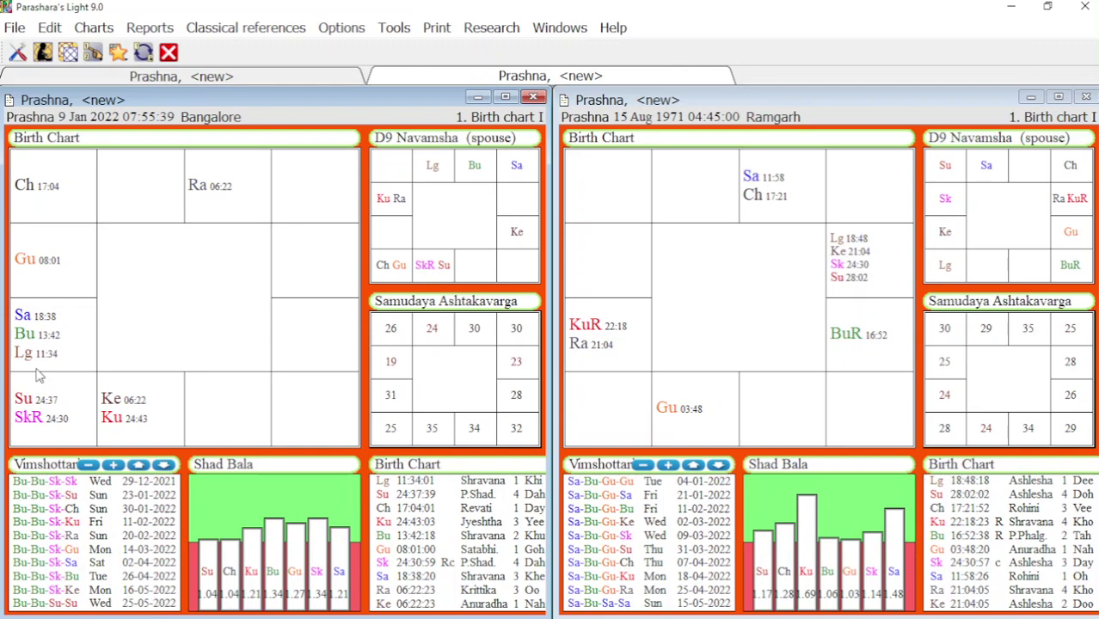
left_click(643, 465)
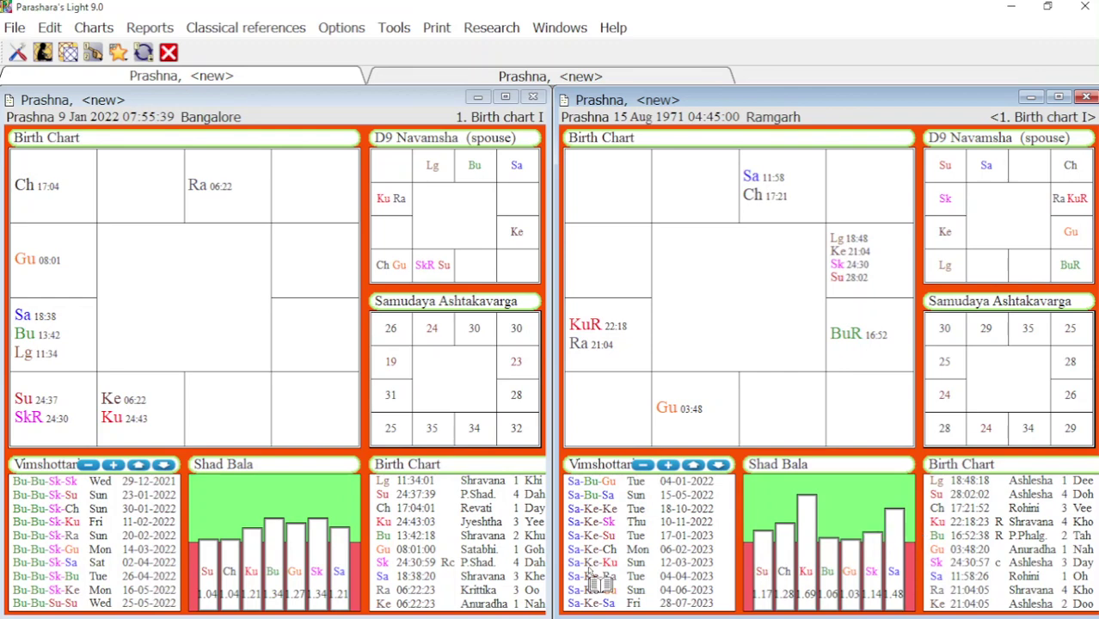
left_click(140, 102)
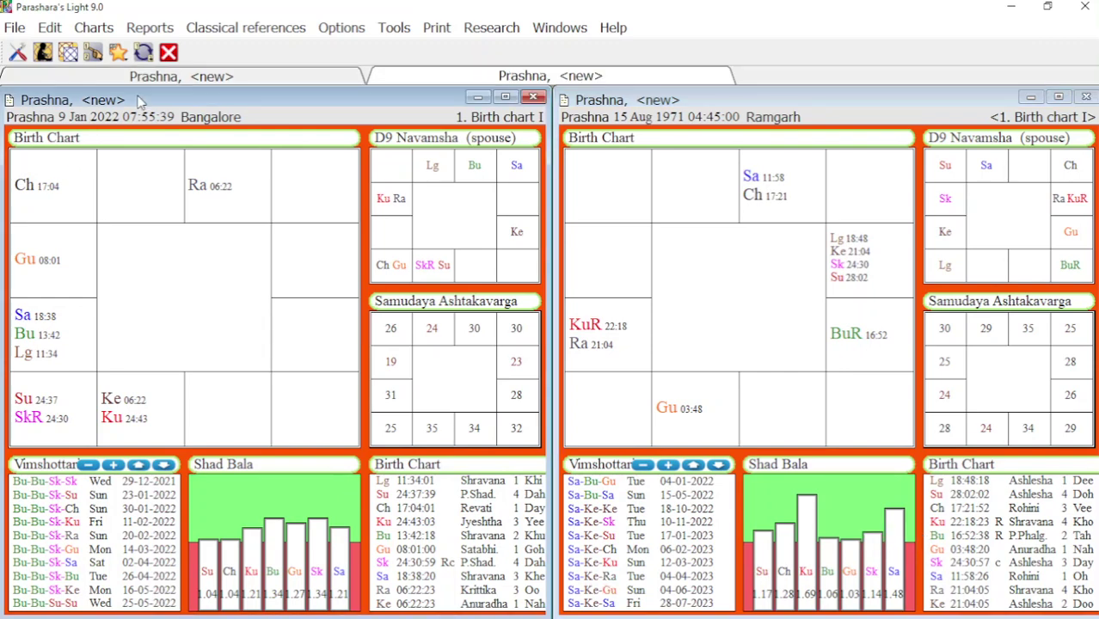